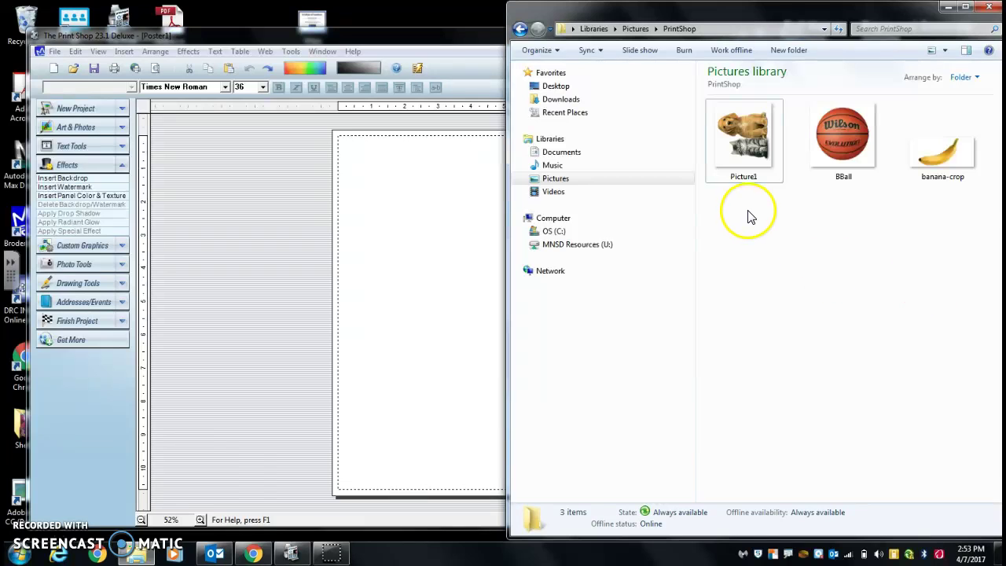
Step: Rotate the Picture1 image clockwise in the PrintShop pictures folder
{"action": "left_click_drag", "start_coordinate": [674, 11], "coordinate": [329, 59]}
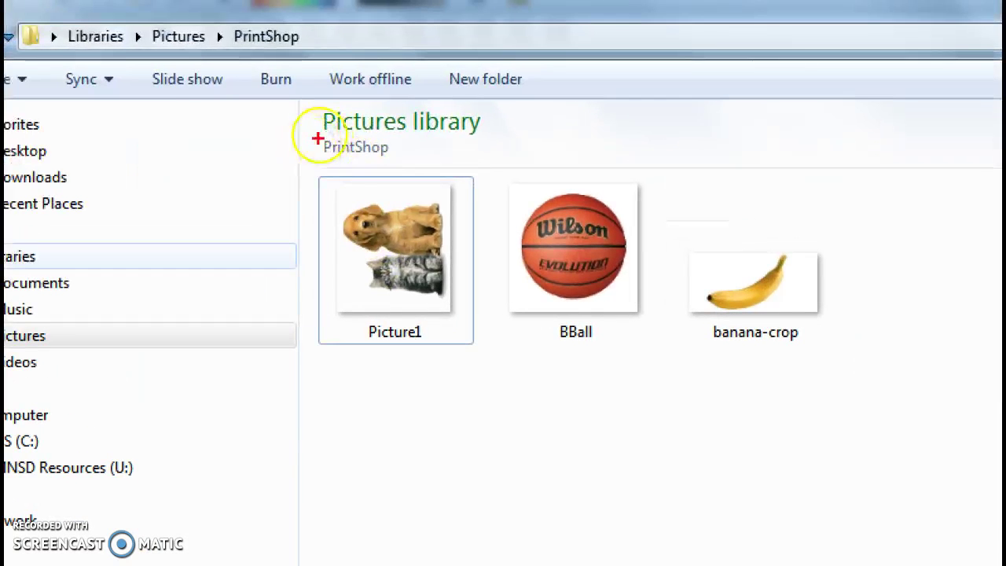
{"action": "mouse_move", "coordinate": [422, 138]}
{"action": "left_mouse_down"}
{"action": "mouse_move", "coordinate": [226, 185]}
{"action": "mouse_move", "coordinate": [230, 297]}
{"action": "mouse_move", "coordinate": [319, 386]}
{"action": "mouse_move", "coordinate": [466, 357]}
{"action": "mouse_move", "coordinate": [513, 255]}
{"action": "mouse_move", "coordinate": [469, 140]}
{"action": "mouse_move", "coordinate": [382, 124]}
{"action": "left_mouse_up"}
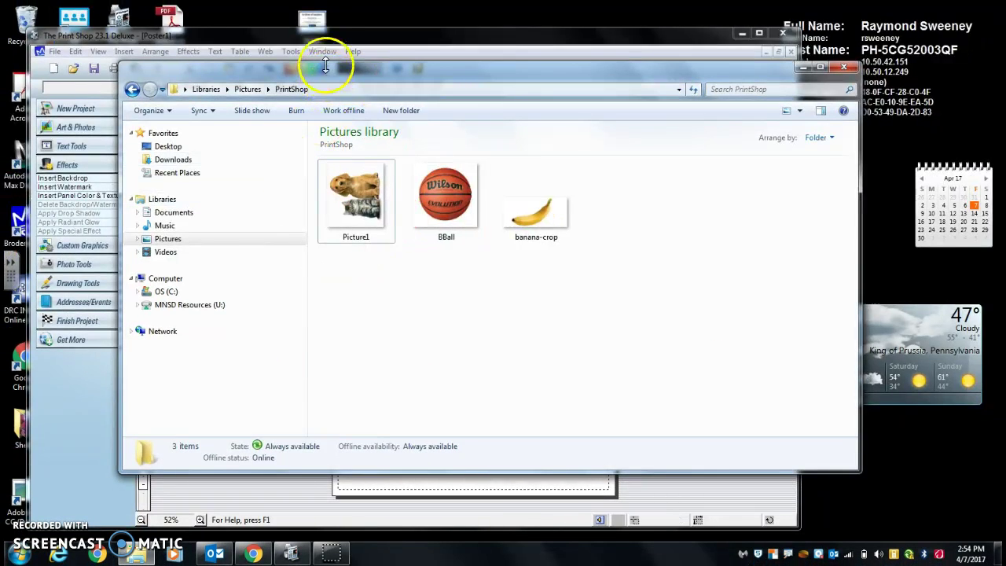
{"action": "left_click_drag", "start_coordinate": [326, 69], "coordinate": [659, 95]}
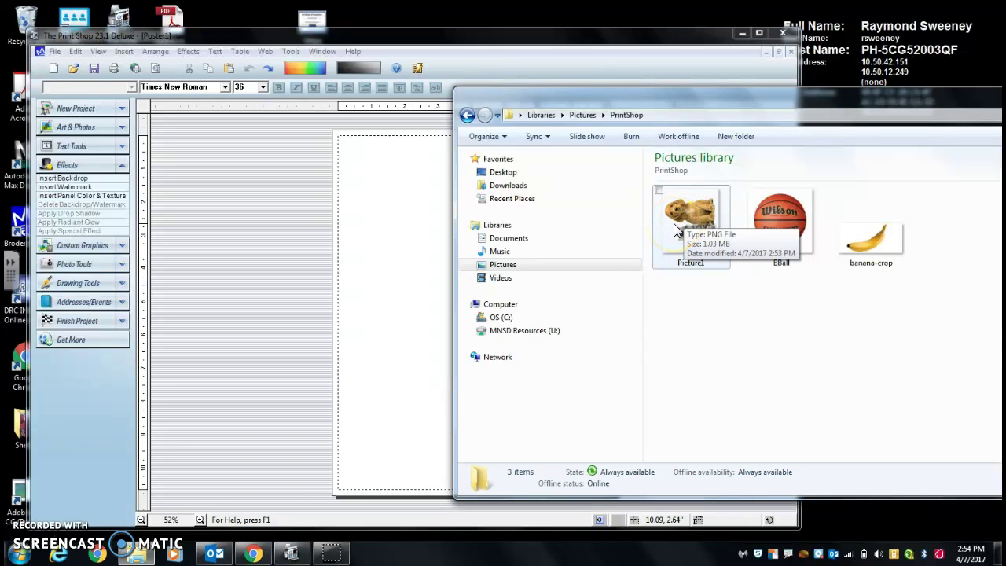
{"action": "left_click_drag", "start_coordinate": [738, 100], "coordinate": [683, 110]}
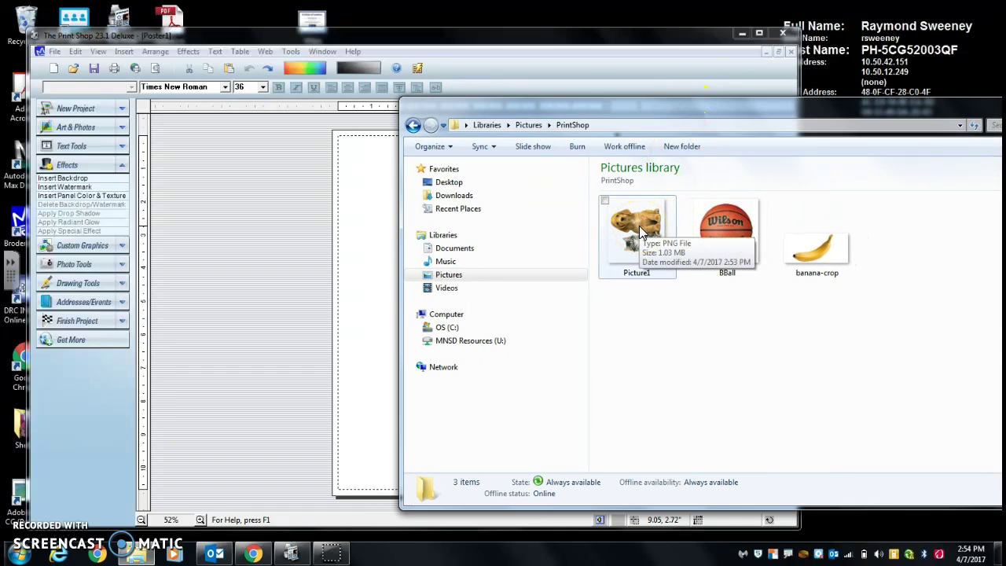
{"action": "left_click_drag", "start_coordinate": [633, 245], "coordinate": [619, 234]}
{"action": "right_click", "coordinate": [619, 235]}
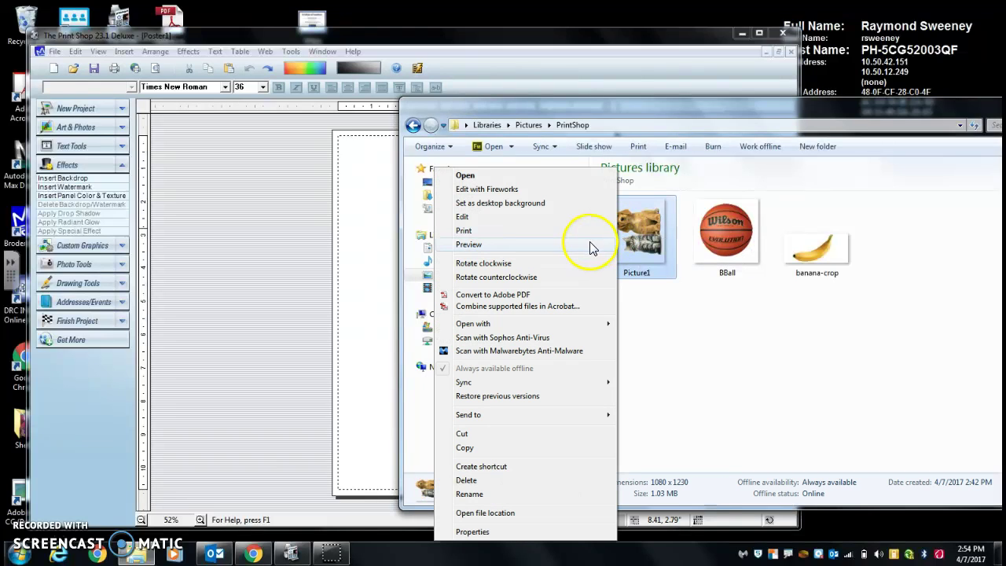
{"action": "left_click", "coordinate": [495, 263]}
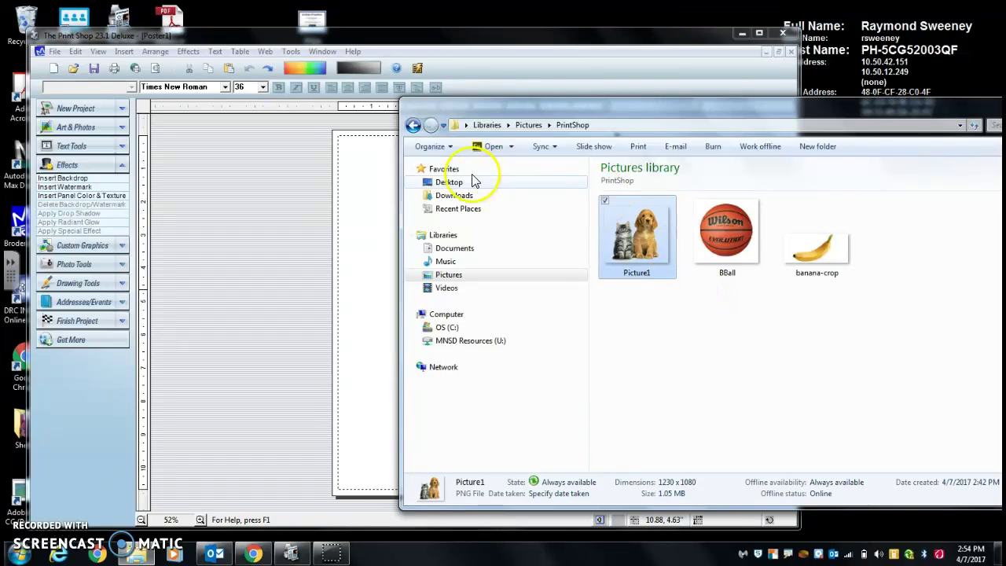
Step: Arrange the blank poster window and the PrintShop pictures folder side by side, each filling half the screen
{"action": "left_click", "coordinate": [279, 241]}
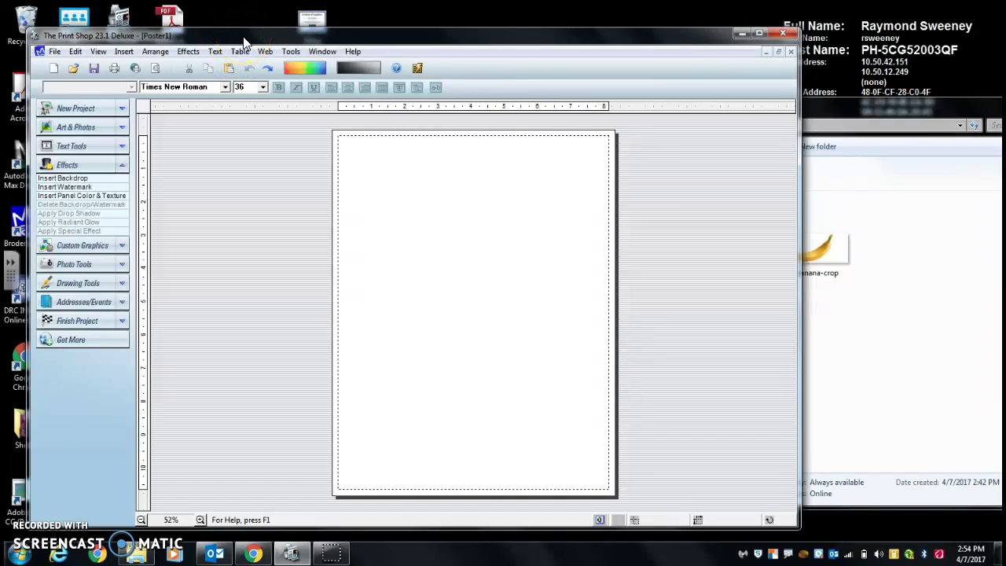
{"action": "left_click", "coordinate": [202, 37]}
{"action": "left_click_drag", "start_coordinate": [202, 37], "coordinate": [4, 109]}
{"action": "left_click_drag", "start_coordinate": [896, 100], "coordinate": [1004, 134]}
{"action": "left_click", "coordinate": [179, 261]}
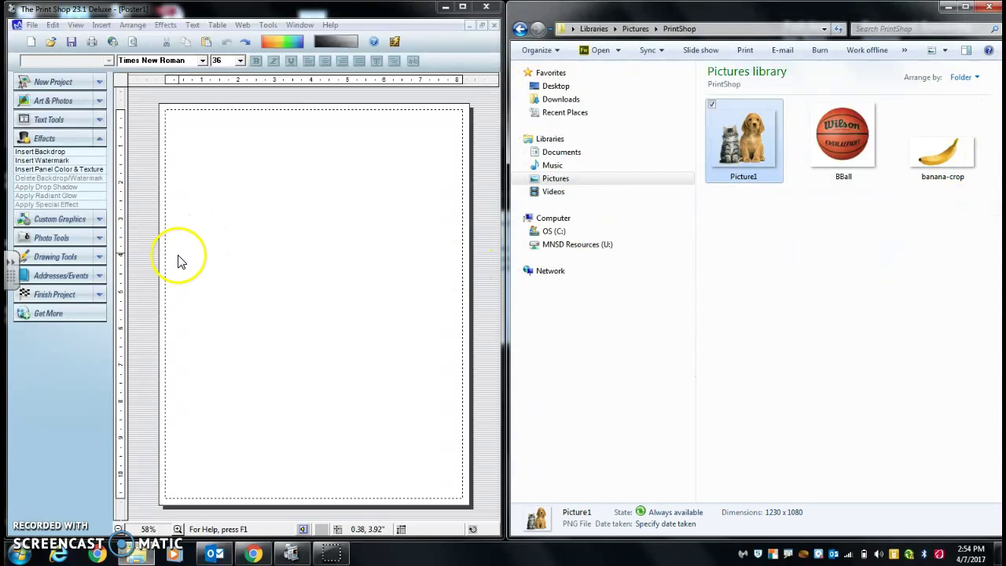
Step: Fill the poster's panel with a green-to-black blend running diagonally from the upper-left to the lower-right corner
{"action": "left_click", "coordinate": [83, 171]}
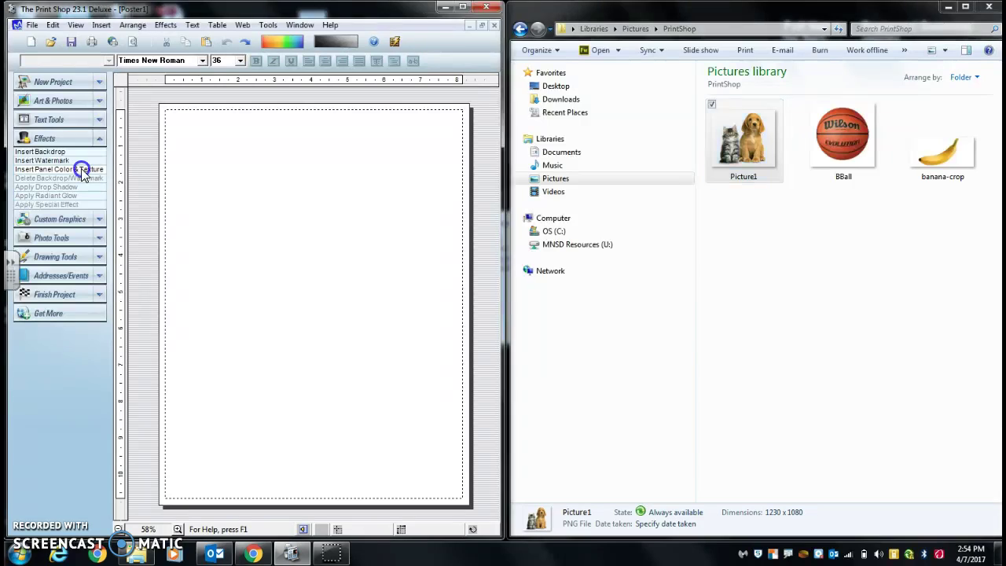
{"action": "left_click", "coordinate": [162, 206]}
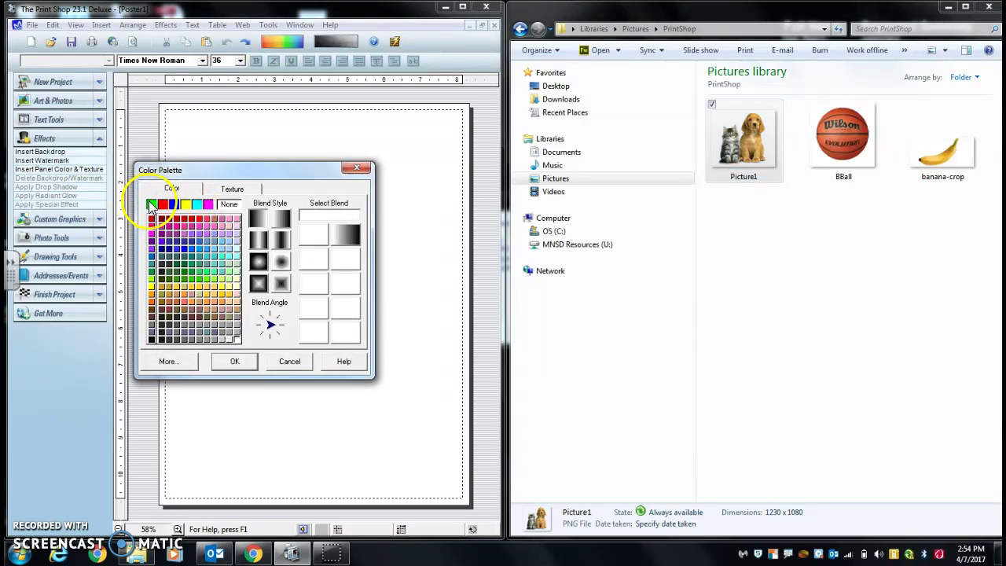
{"action": "left_click", "coordinate": [151, 205]}
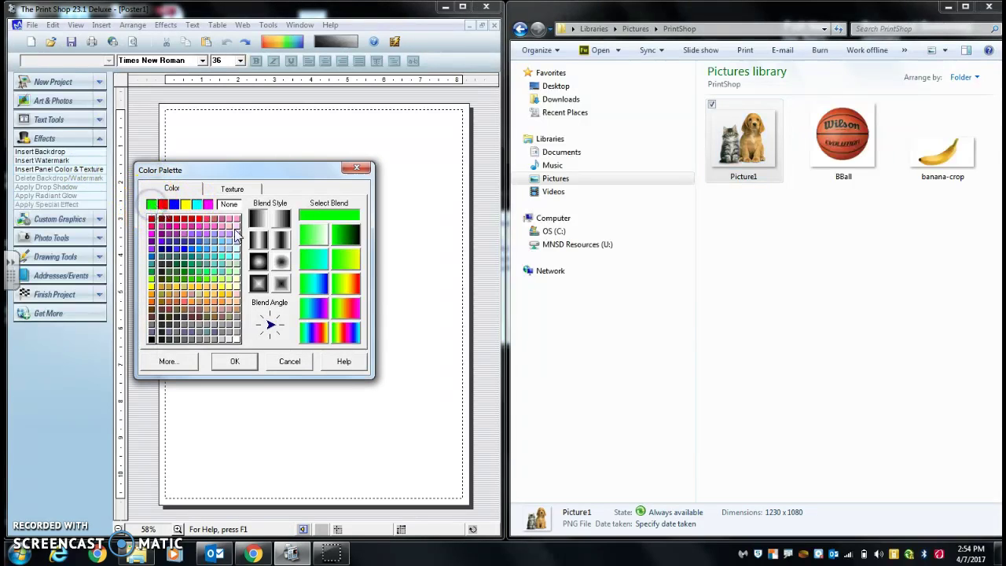
{"action": "left_click", "coordinate": [346, 239]}
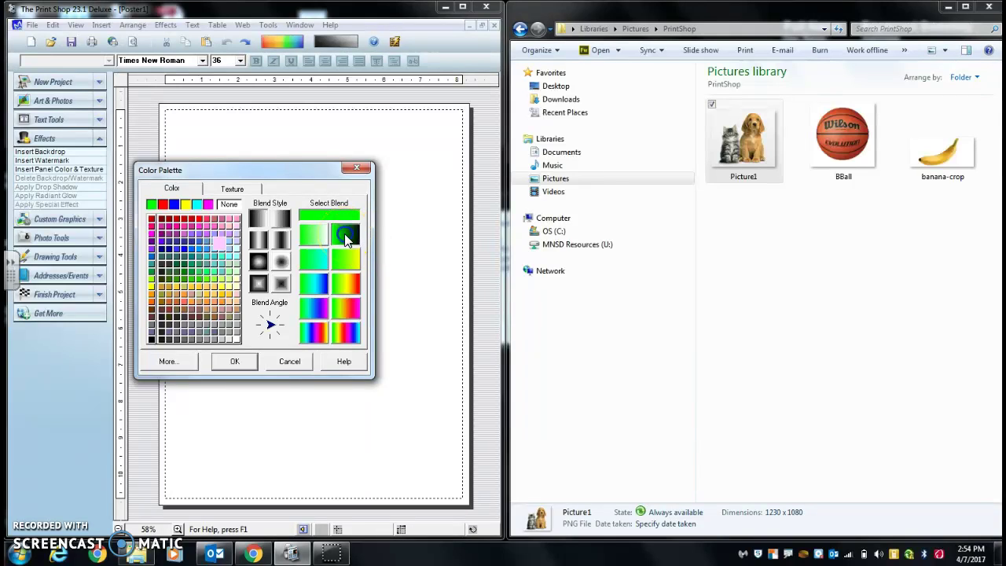
{"action": "left_click", "coordinate": [275, 329]}
{"action": "left_click", "coordinate": [239, 365]}
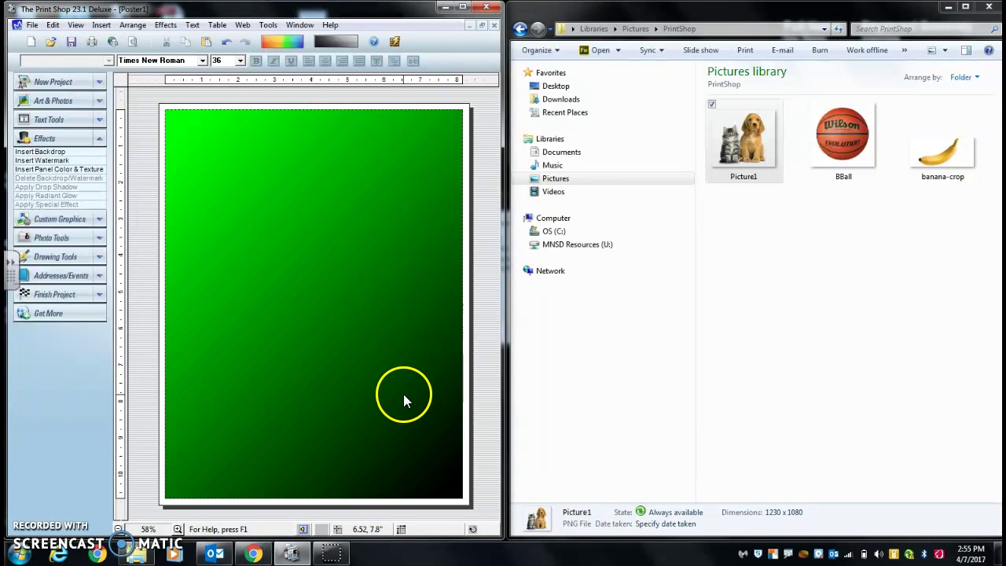
Step: Insert the BBall image from the folder onto the poster and position it in the upper half of the page
{"action": "left_click_drag", "start_coordinate": [842, 129], "coordinate": [360, 250]}
{"action": "left_click_drag", "start_coordinate": [306, 206], "coordinate": [317, 223]}
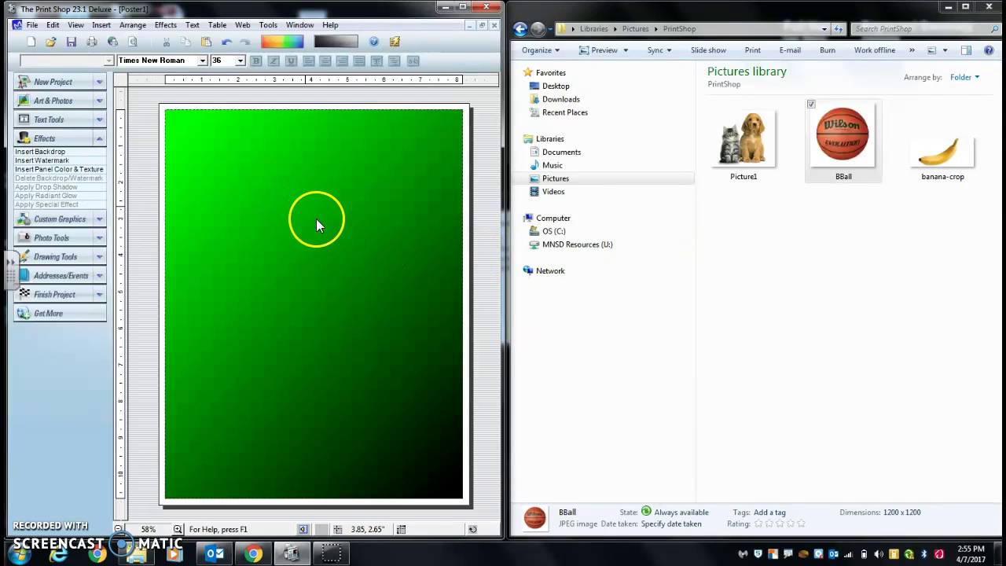
{"action": "left_click_drag", "start_coordinate": [337, 295], "coordinate": [254, 233]}
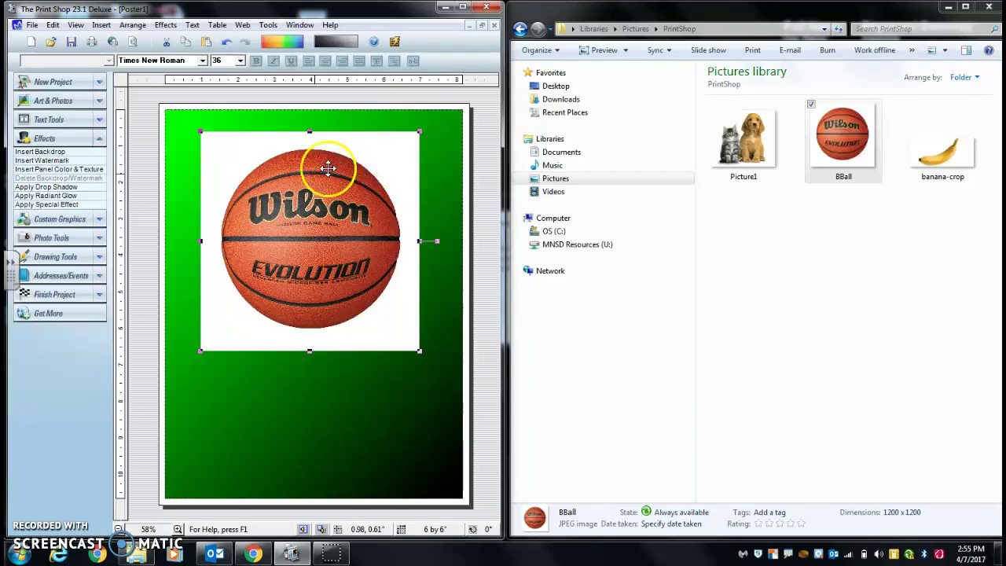
Step: Open the basketball picture for editing in Photo Workshop Classic
{"action": "left_click_drag", "start_coordinate": [327, 10], "coordinate": [671, 20]}
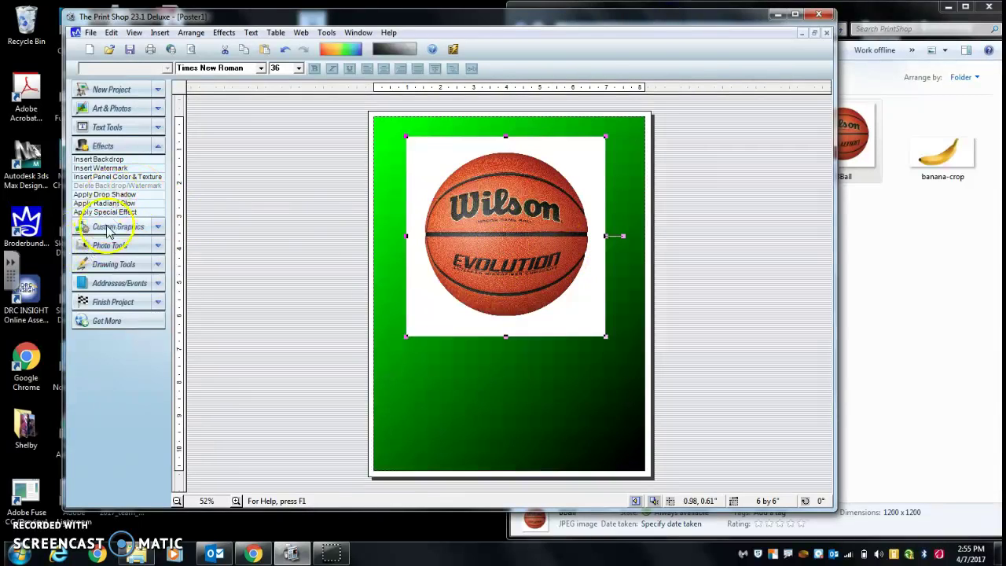
{"action": "right_click", "coordinate": [495, 222]}
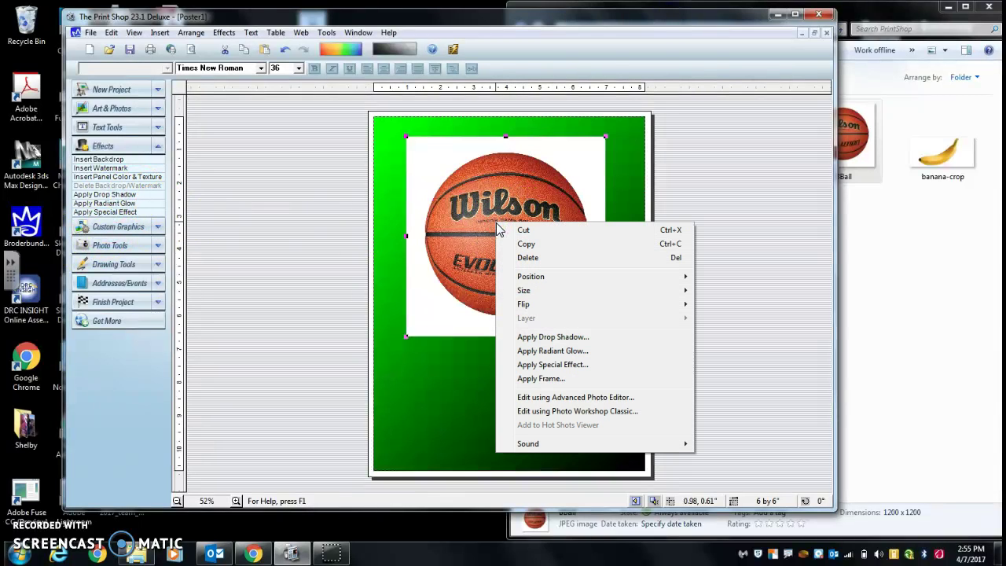
{"action": "left_click", "coordinate": [548, 417]}
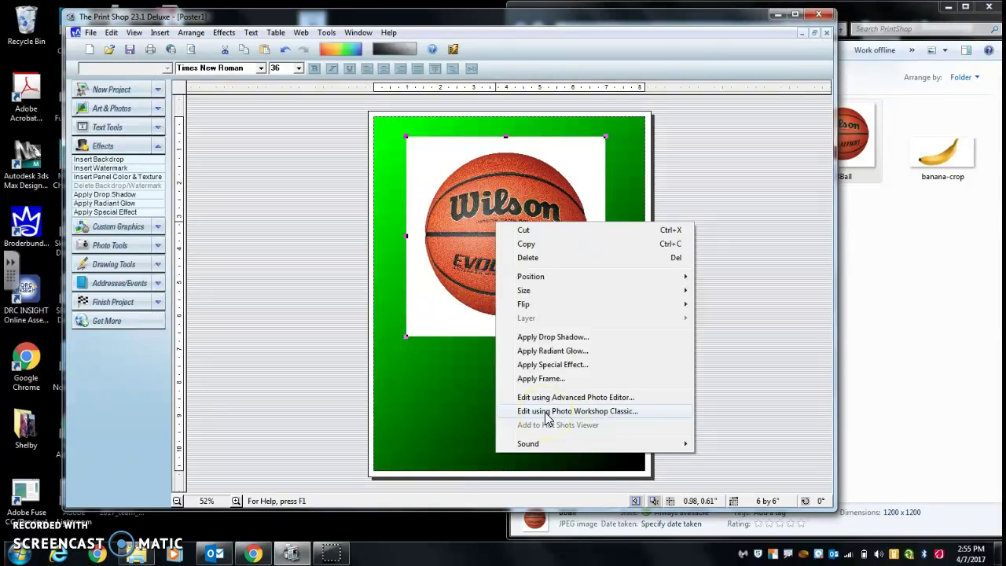
{"action": "left_click", "coordinate": [547, 411]}
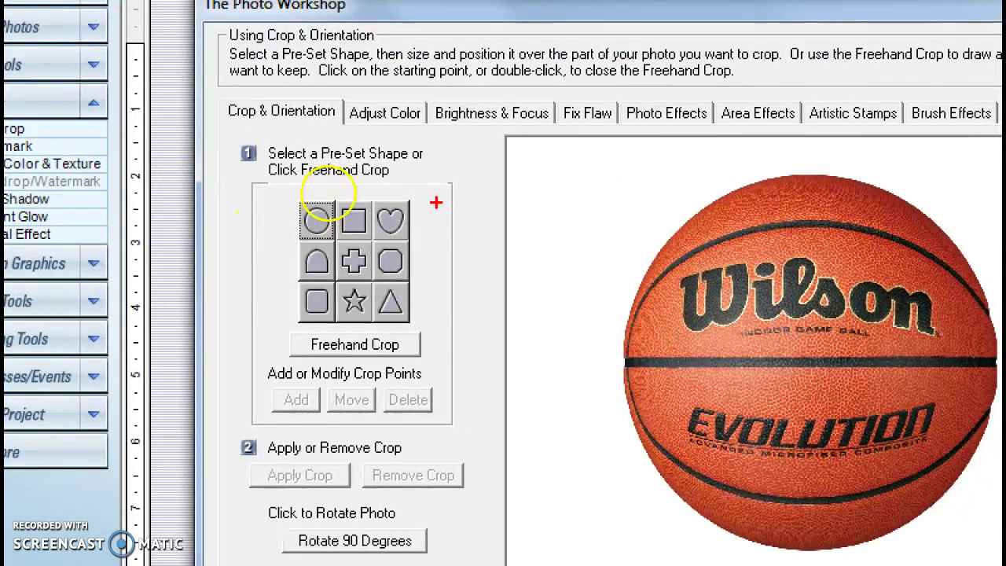
{"action": "mouse_move", "coordinate": [329, 197]}
{"action": "left_mouse_down"}
{"action": "mouse_move", "coordinate": [234, 197]}
{"action": "mouse_move", "coordinate": [369, 332]}
{"action": "mouse_move", "coordinate": [450, 200]}
{"action": "left_mouse_up"}
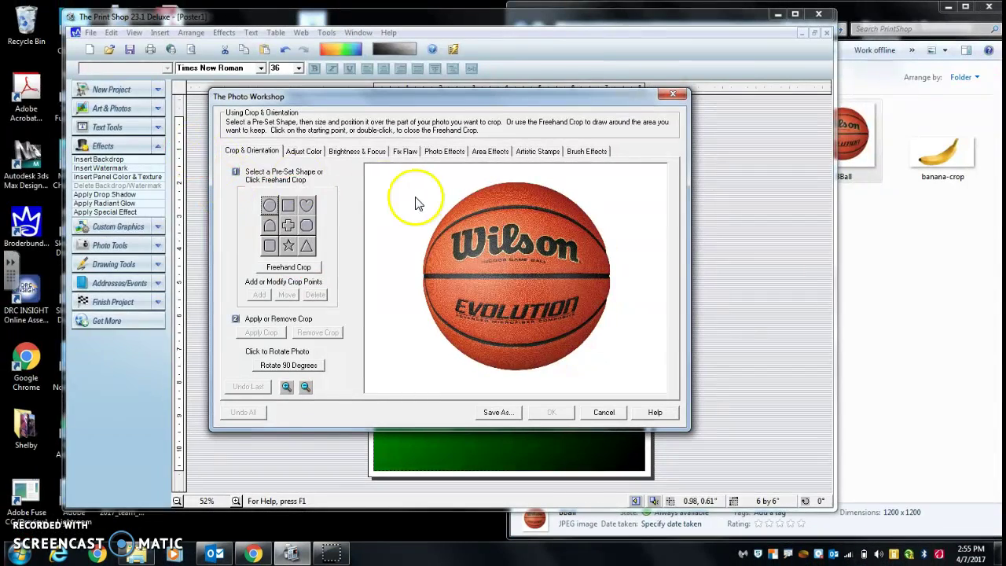
Step: Crop the basketball picture with the pre-set circle shape fitted tightly to all four edges of the ball
{"action": "left_click", "coordinate": [268, 205]}
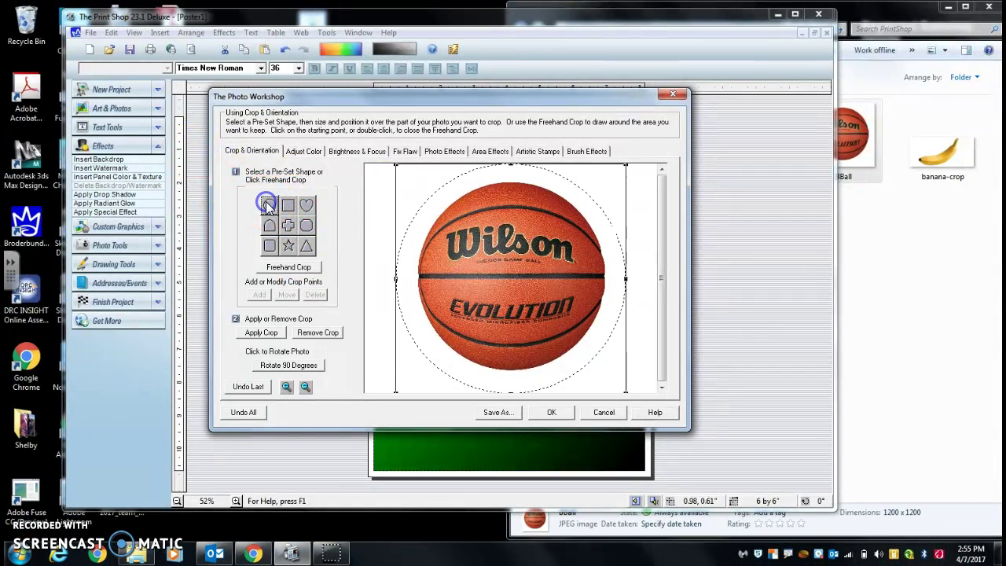
{"action": "left_click", "coordinate": [513, 181]}
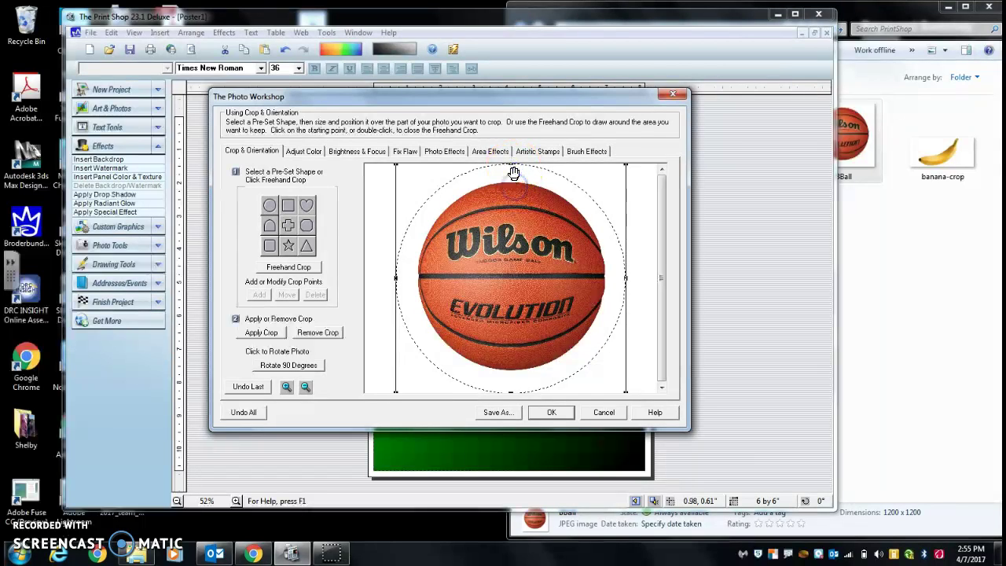
{"action": "left_click_drag", "start_coordinate": [513, 164], "coordinate": [513, 183]}
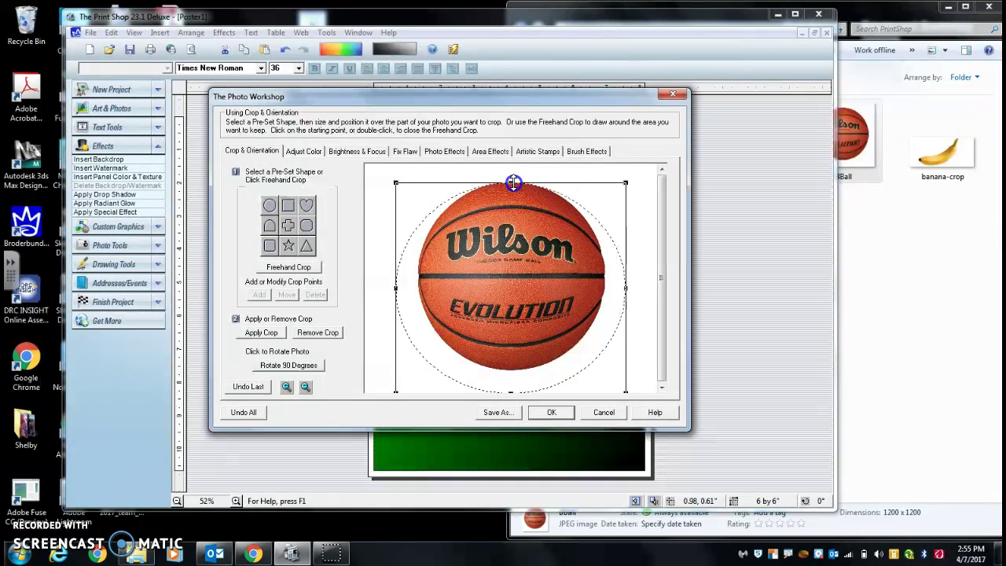
{"action": "left_click_drag", "start_coordinate": [511, 390], "coordinate": [512, 369]}
{"action": "left_click_drag", "start_coordinate": [396, 278], "coordinate": [417, 281]}
{"action": "left_click_drag", "start_coordinate": [625, 276], "coordinate": [605, 276]}
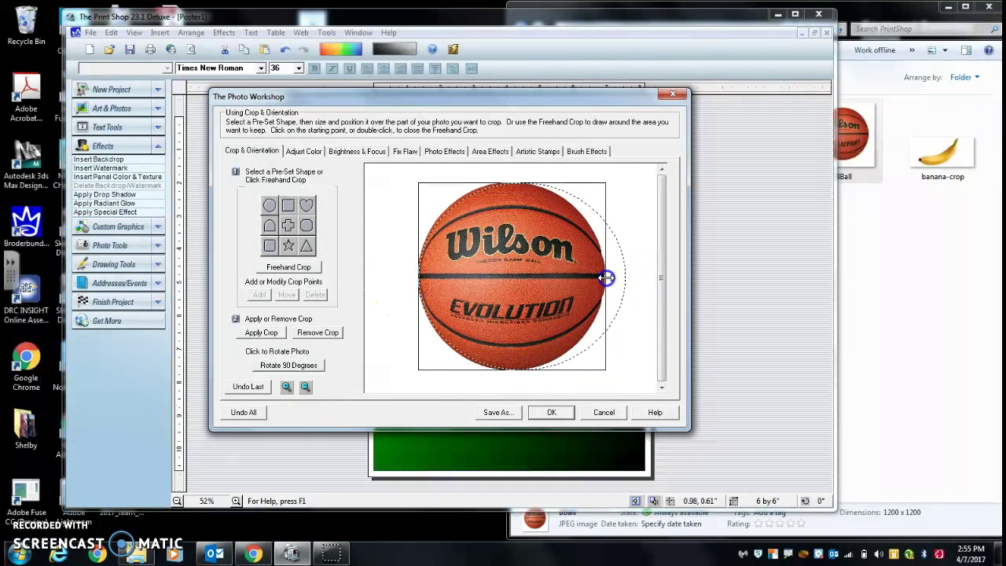
{"action": "left_click", "coordinate": [555, 412]}
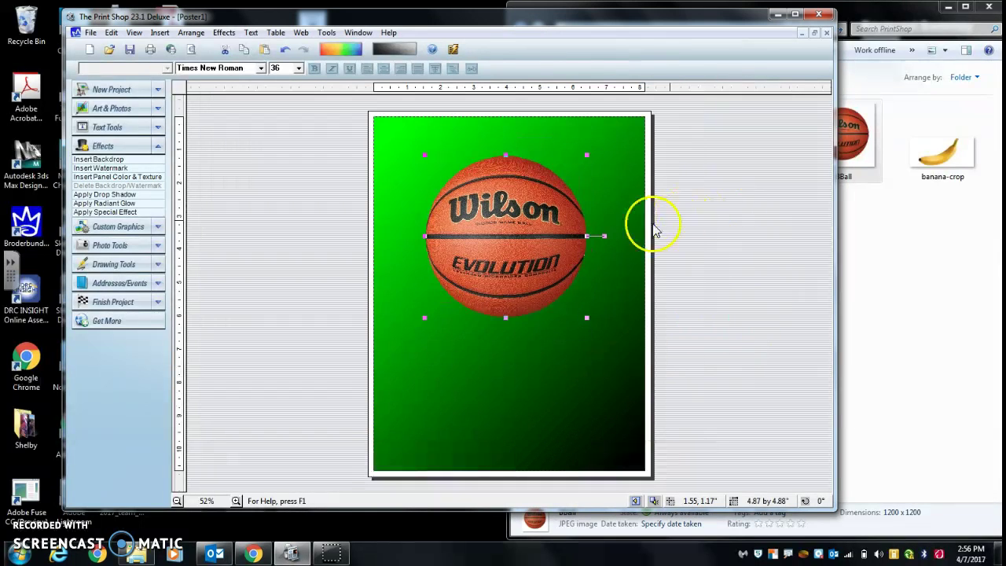
Step: Shrink the cropped basketball to about 2.09 by 2.1 inches and place it in the poster's upper-left corner
{"action": "left_click_drag", "start_coordinate": [590, 315], "coordinate": [493, 219]}
{"action": "left_click_drag", "start_coordinate": [438, 165], "coordinate": [434, 165]}
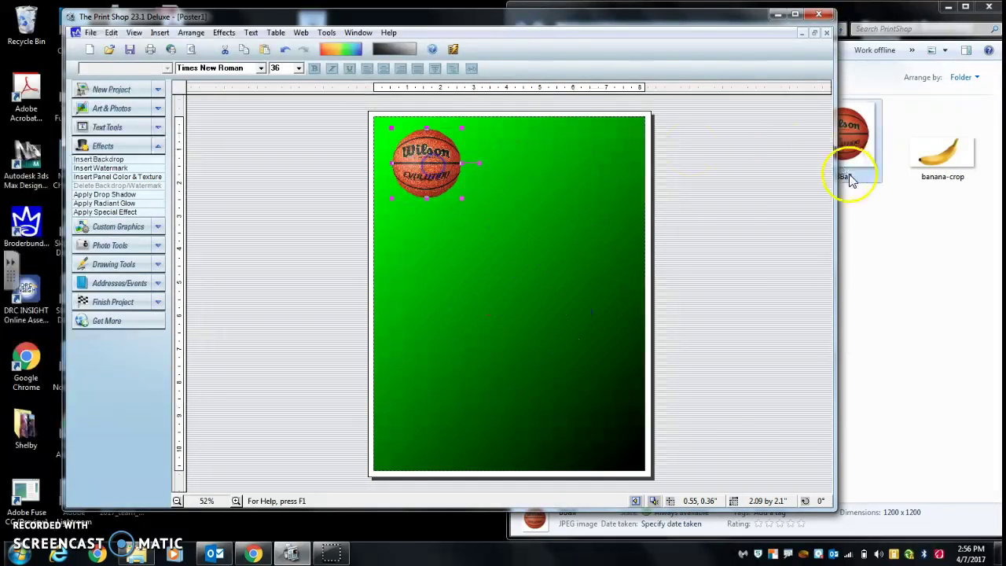
Step: Insert the banana-crop image below the basketball and enlarge it to about 7.79 by 3.56 inches, nearly the page width
{"action": "left_click", "coordinate": [907, 247]}
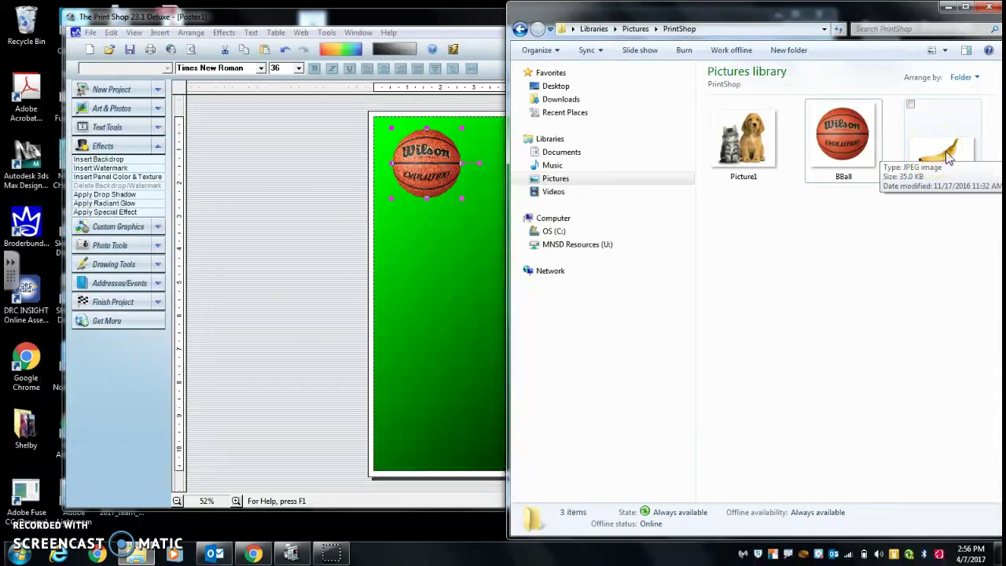
{"action": "left_click_drag", "start_coordinate": [950, 162], "coordinate": [451, 301]}
{"action": "left_click", "coordinate": [439, 404]}
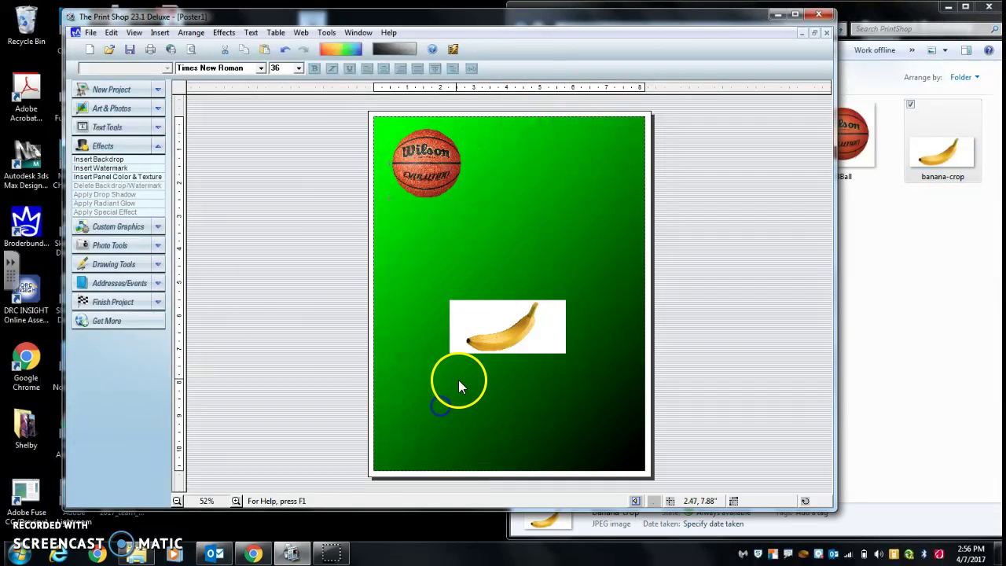
{"action": "left_click", "coordinate": [466, 336]}
{"action": "left_click_drag", "start_coordinate": [448, 352], "coordinate": [382, 384]}
{"action": "left_click_drag", "start_coordinate": [566, 300], "coordinate": [613, 267]}
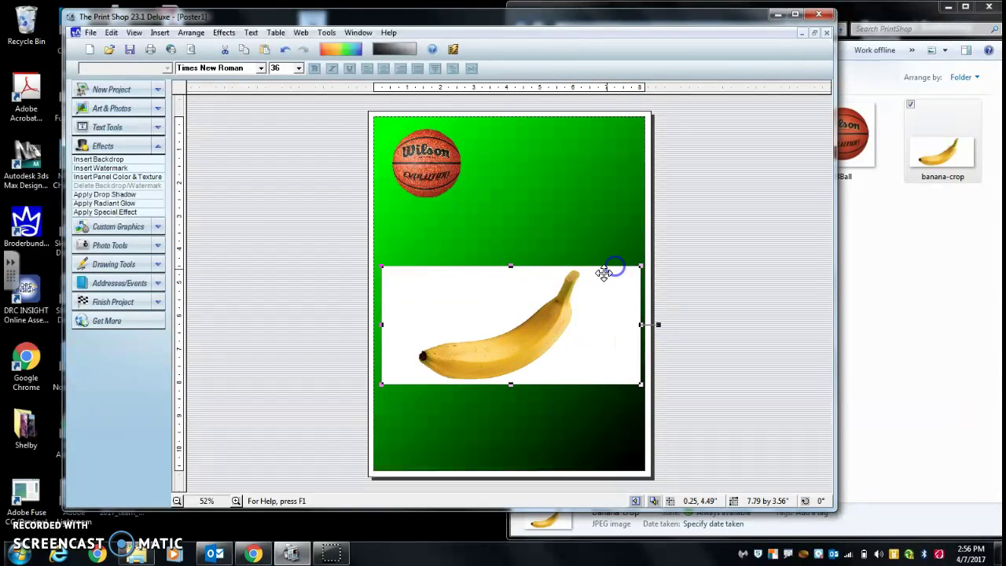
Step: Open the banana picture for editing in Photo Workshop Classic
{"action": "right_click", "coordinate": [482, 301]}
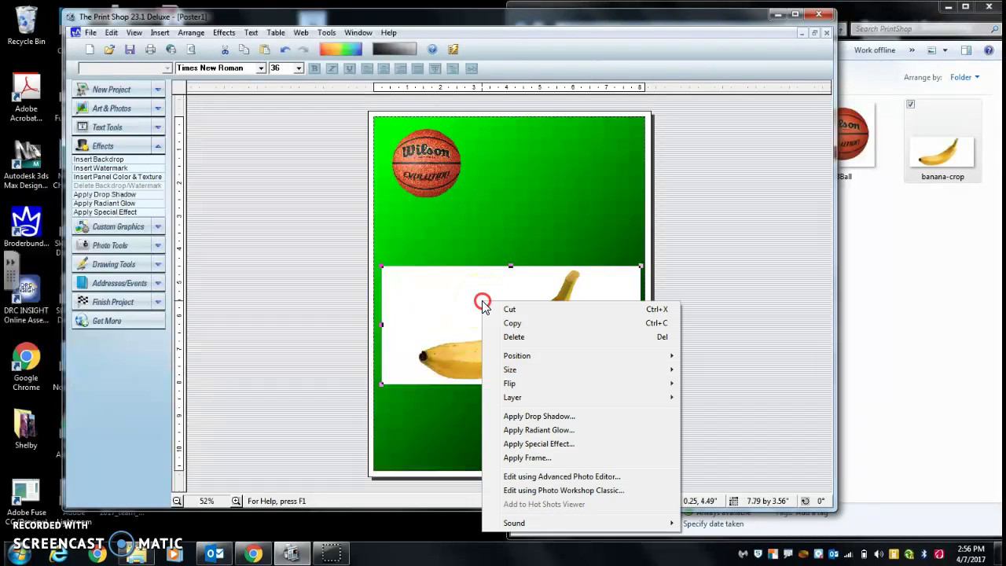
{"action": "left_click", "coordinate": [557, 490]}
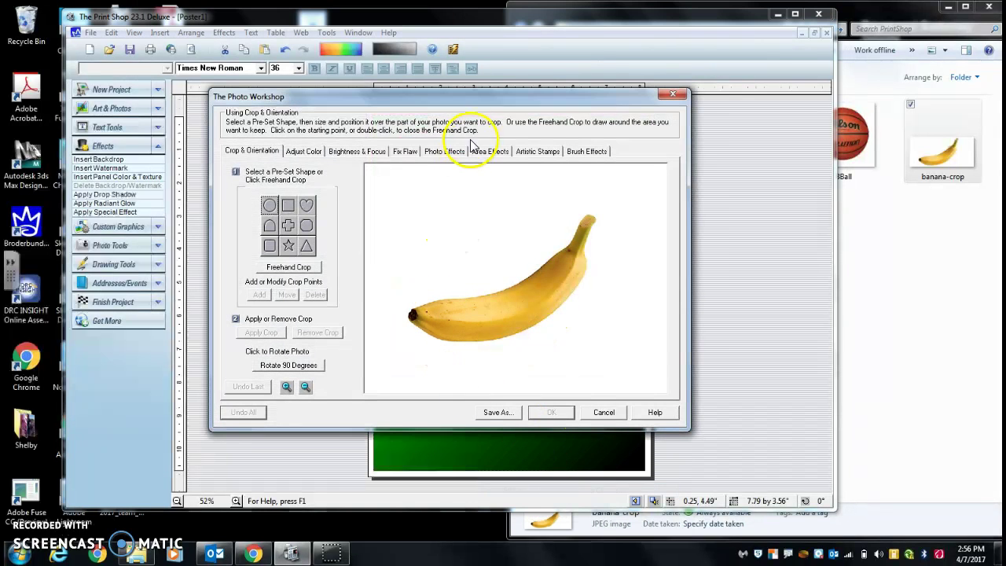
{"action": "mouse_move", "coordinate": [496, 106]}
{"action": "left_mouse_down"}
{"action": "mouse_move", "coordinate": [438, 50]}
{"action": "mouse_move", "coordinate": [417, 47]}
{"action": "left_mouse_up"}
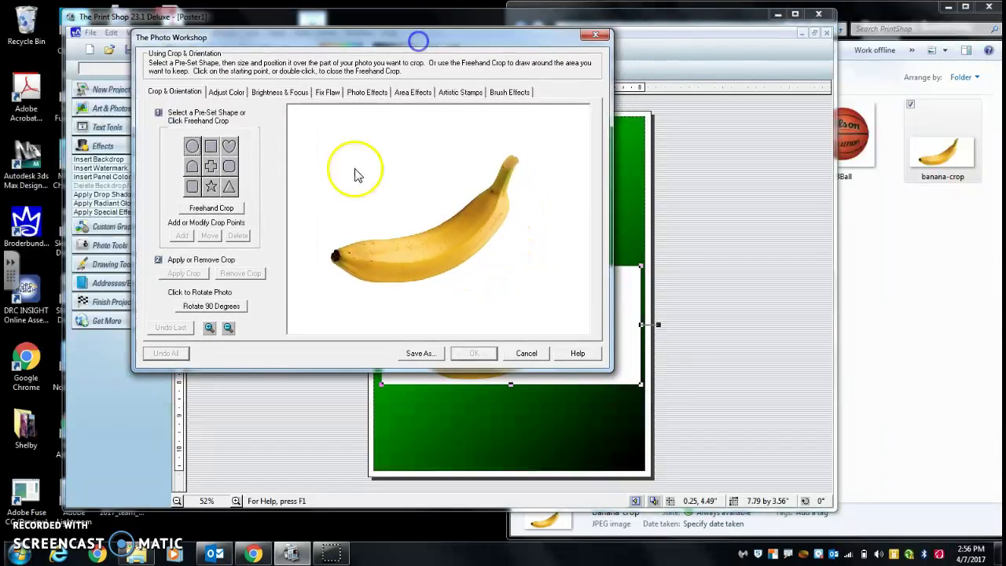
Step: Trace a closed freehand crop around the banana's outline, with one stray point below its lower edge, and accept the crop
{"action": "left_click", "coordinate": [224, 210]}
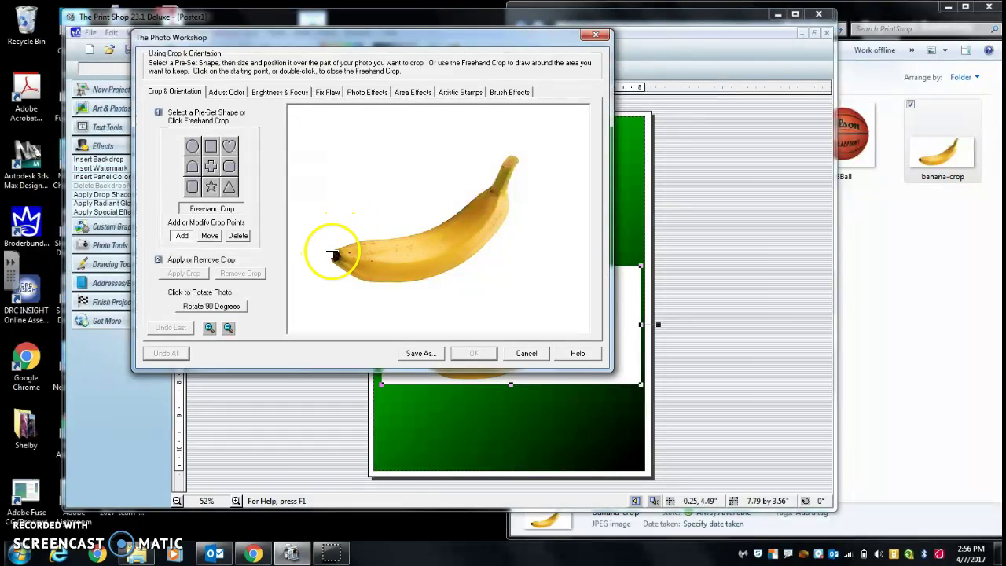
{"action": "mouse_move", "coordinate": [336, 250]}
{"action": "left_mouse_down"}
{"action": "mouse_move", "coordinate": [433, 216]}
{"action": "mouse_move", "coordinate": [534, 149]}
{"action": "mouse_move", "coordinate": [473, 269]}
{"action": "mouse_move", "coordinate": [326, 292]}
{"action": "mouse_move", "coordinate": [286, 271]}
{"action": "mouse_move", "coordinate": [292, 256]}
{"action": "mouse_move", "coordinate": [336, 254]}
{"action": "left_mouse_up"}
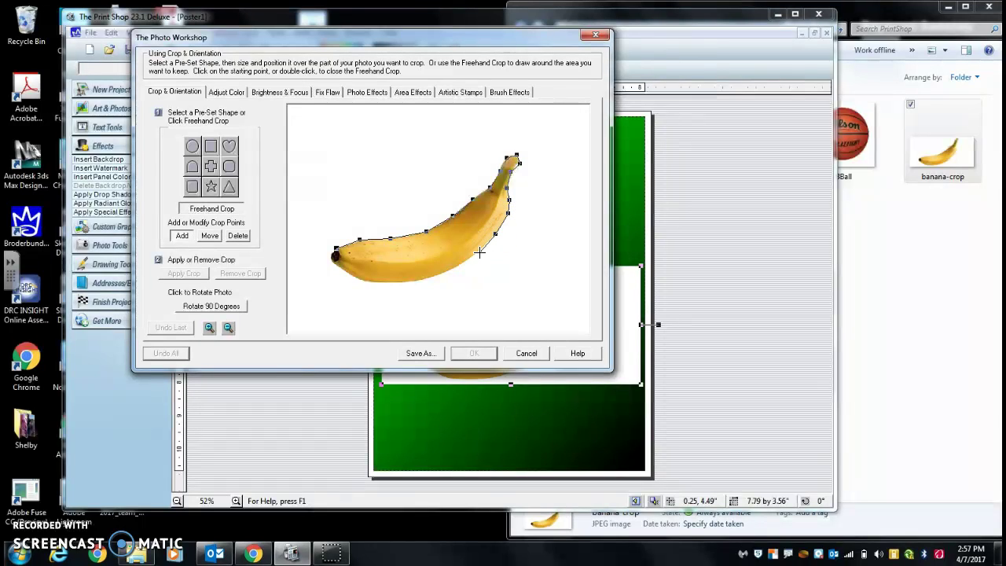
{"action": "left_click", "coordinate": [472, 284]}
{"action": "left_click", "coordinate": [414, 283]}
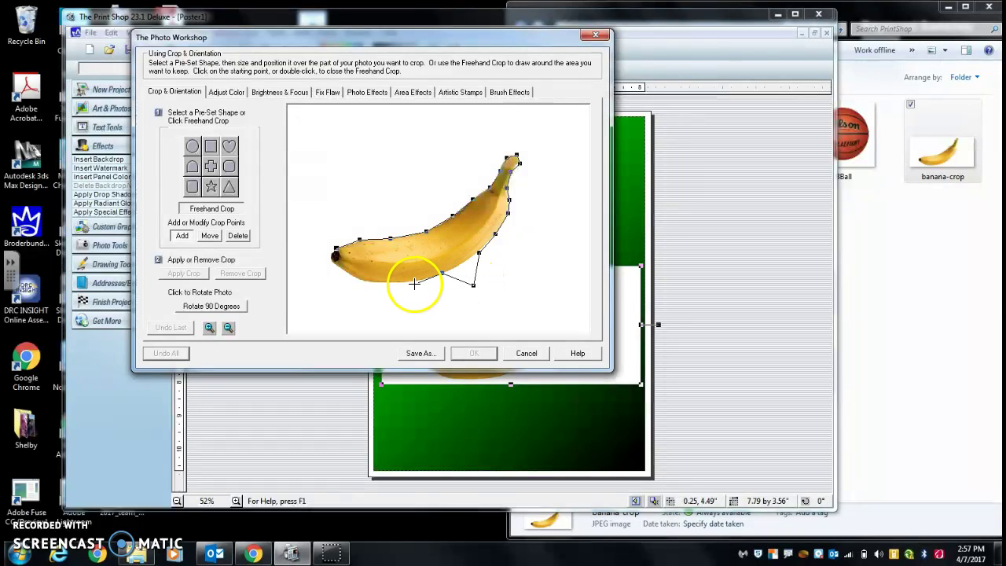
{"action": "left_click", "coordinate": [386, 283]}
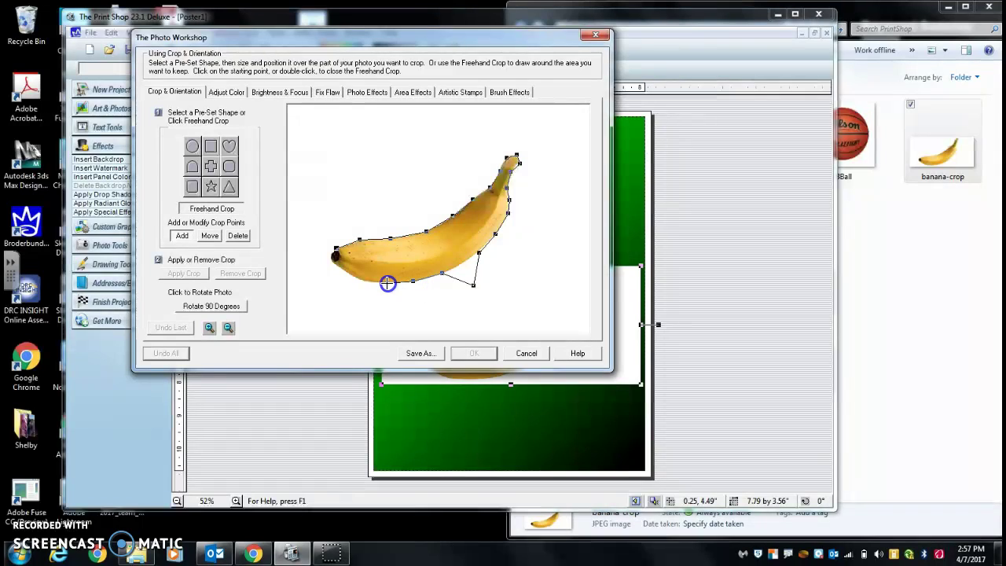
{"action": "left_click", "coordinate": [361, 278]}
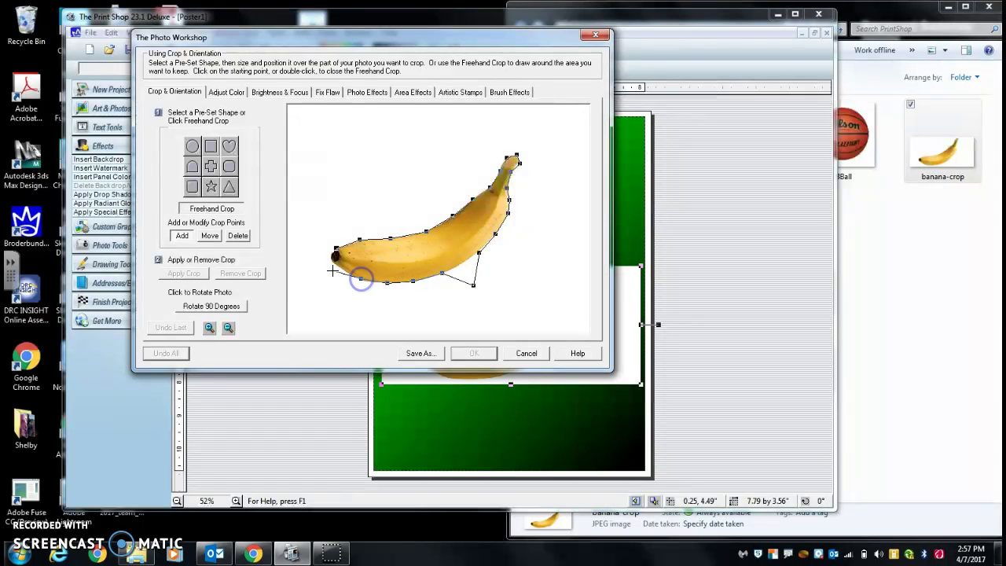
{"action": "left_click", "coordinate": [333, 248]}
{"action": "left_click", "coordinate": [336, 250]}
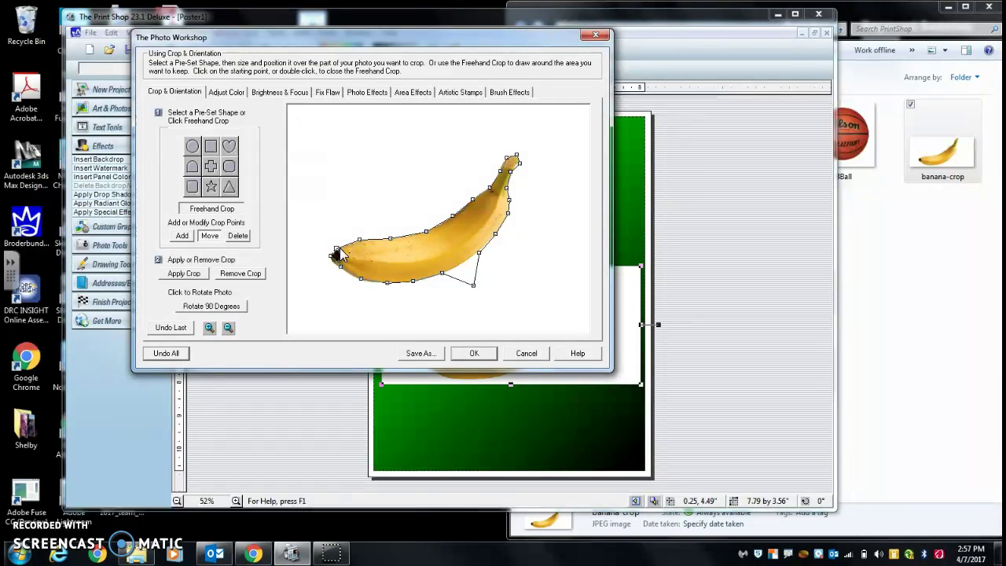
{"action": "left_click", "coordinate": [474, 355]}
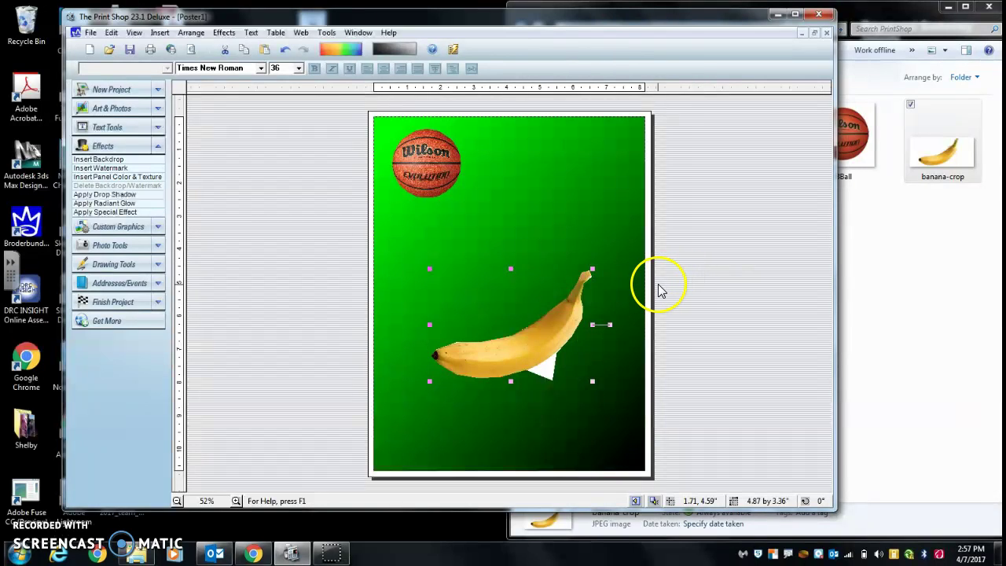
Step: Reopen the banana in Photo Workshop Classic and move the stray freehand crop point up onto the banana's lower edge
{"action": "right_click", "coordinate": [523, 350]}
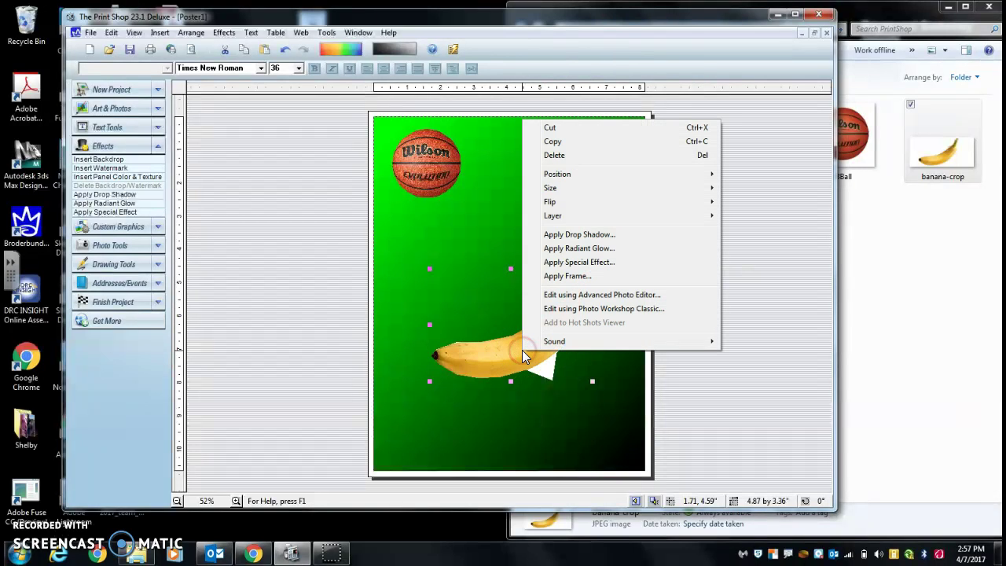
{"action": "left_click", "coordinate": [567, 310]}
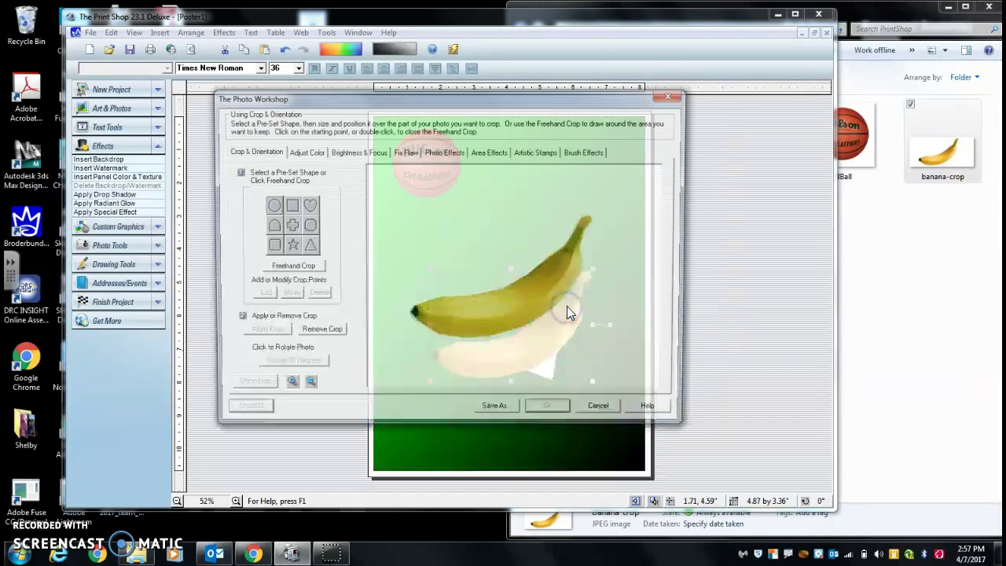
{"action": "left_click", "coordinate": [305, 268]}
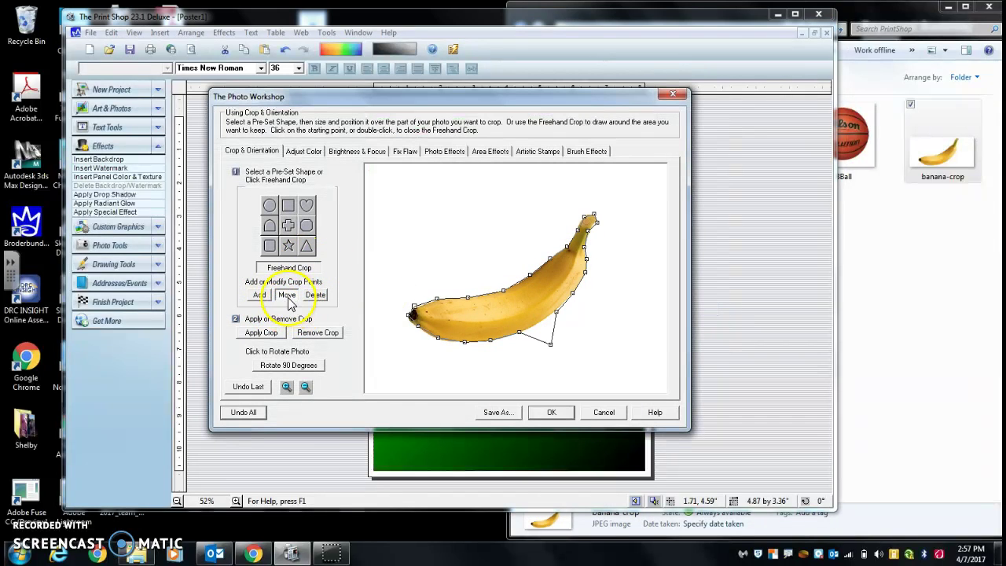
{"action": "left_click", "coordinate": [287, 294]}
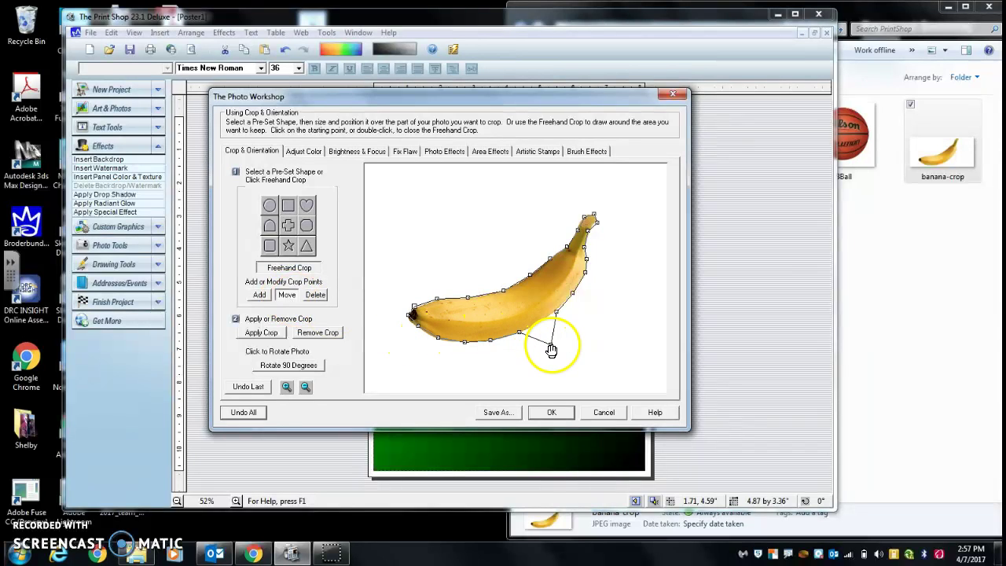
{"action": "left_click_drag", "start_coordinate": [550, 344], "coordinate": [539, 322]}
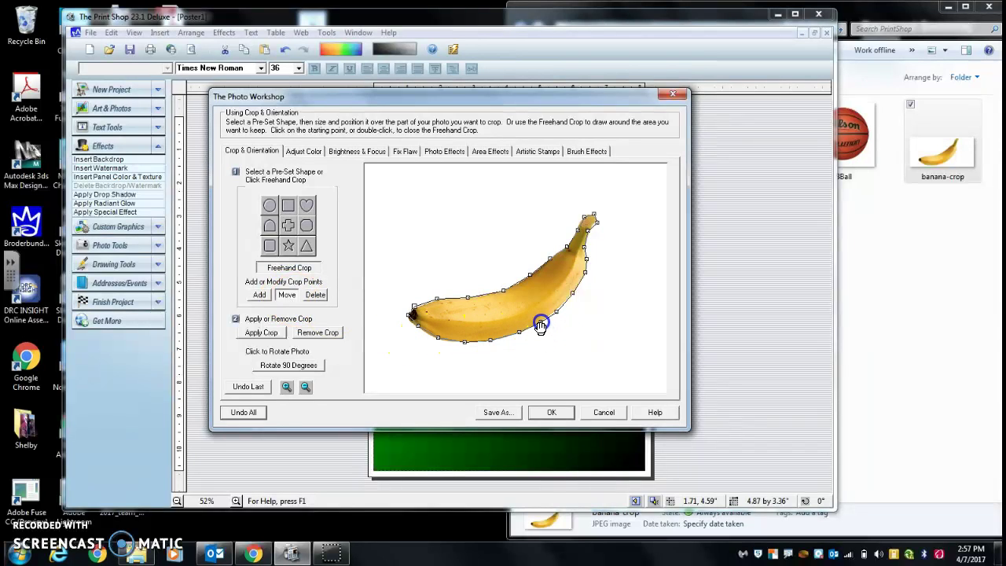
Step: Add two freehand crop points along the middle of the banana's upper edge
{"action": "left_click", "coordinate": [259, 295]}
{"action": "left_click", "coordinate": [485, 295]}
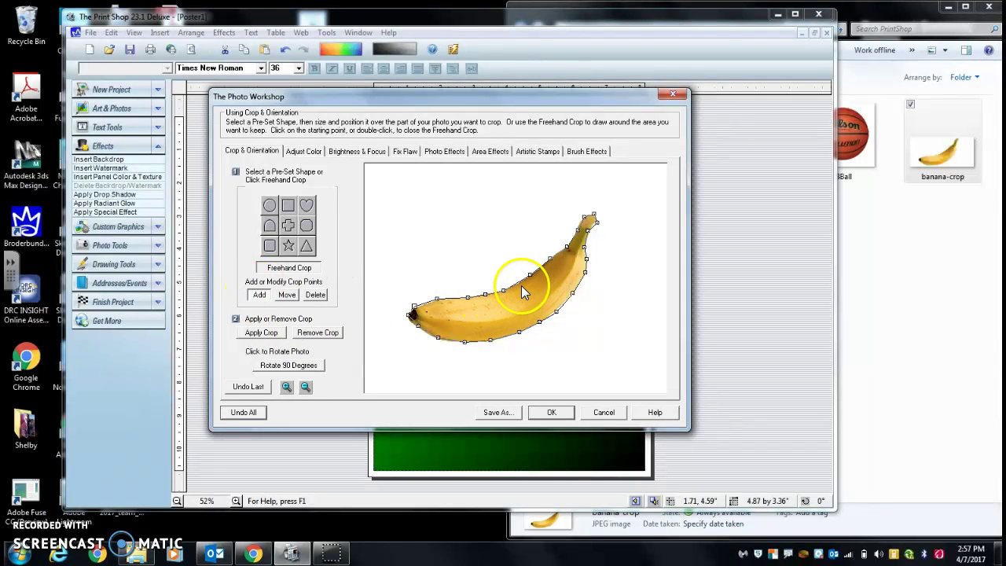
{"action": "left_click", "coordinate": [515, 281]}
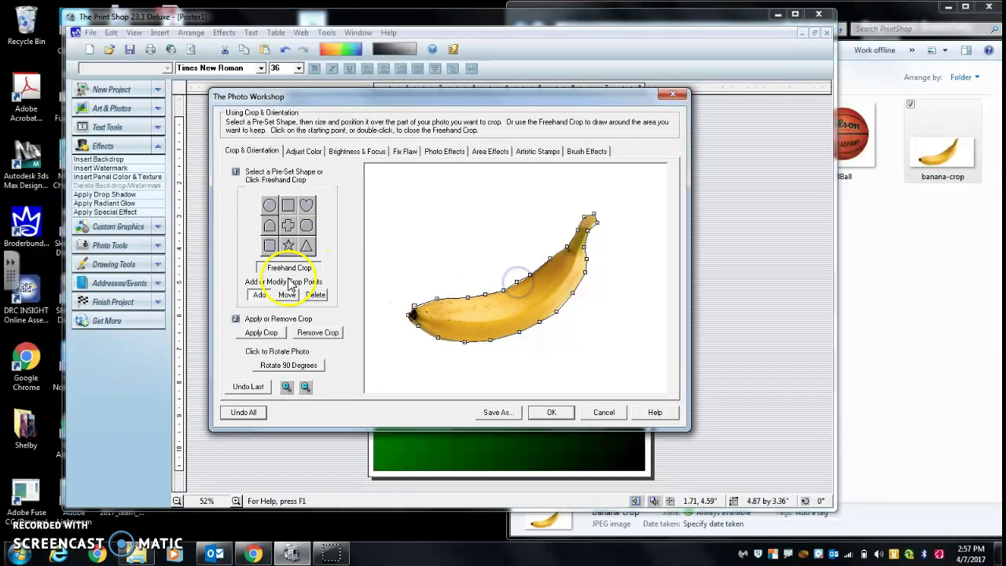
Step: Shift the added crop point nearer the stem slightly, delete its neighbour on the stem side, and accept the crop
{"action": "left_click", "coordinate": [287, 294]}
{"action": "left_click_drag", "start_coordinate": [517, 284], "coordinate": [520, 284]}
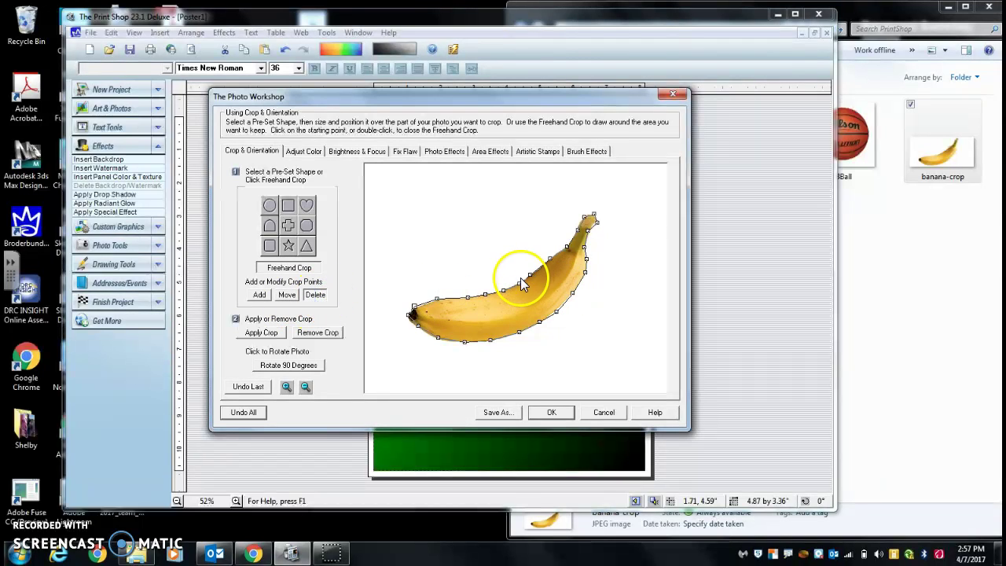
{"action": "left_click", "coordinate": [529, 276]}
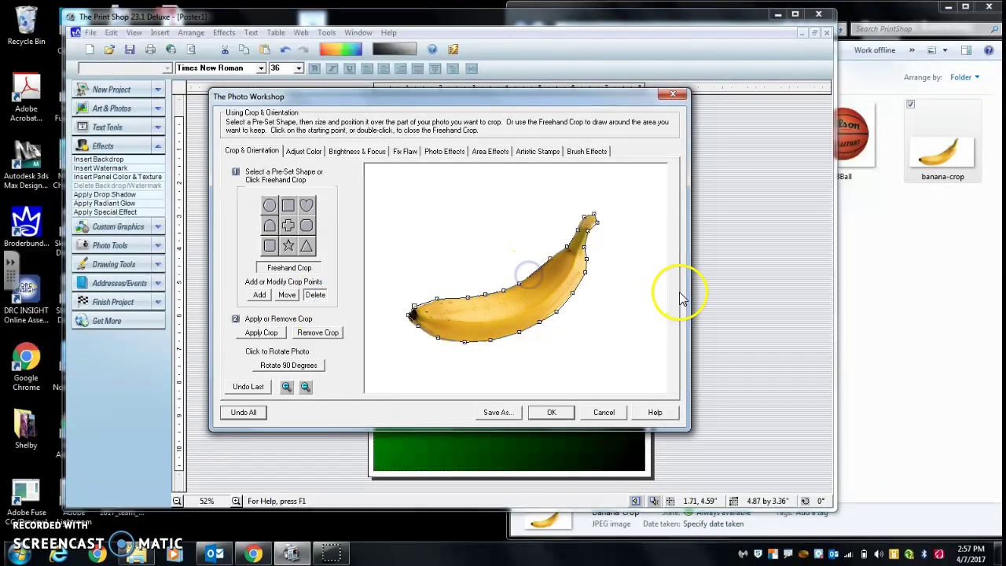
{"action": "left_click", "coordinate": [550, 413]}
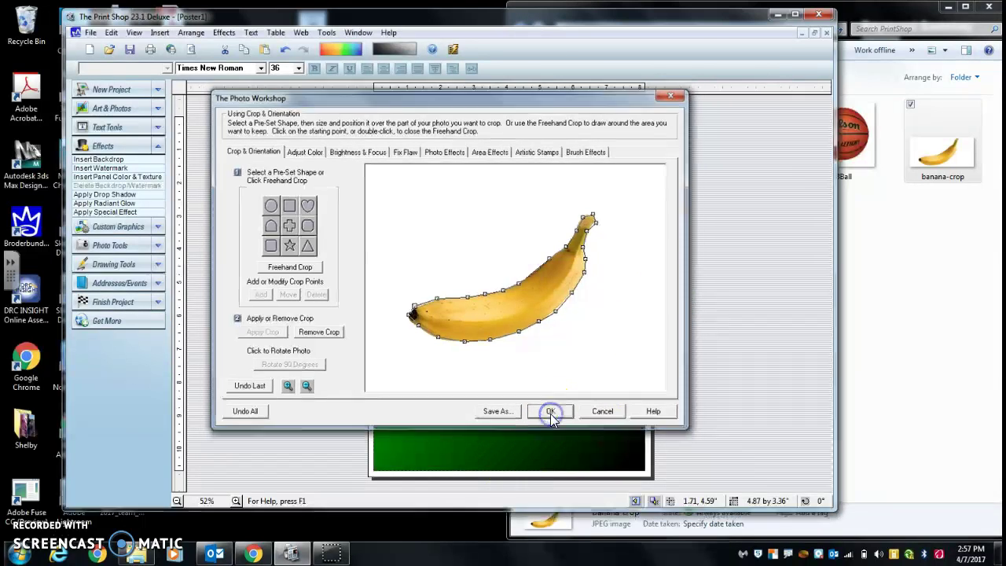